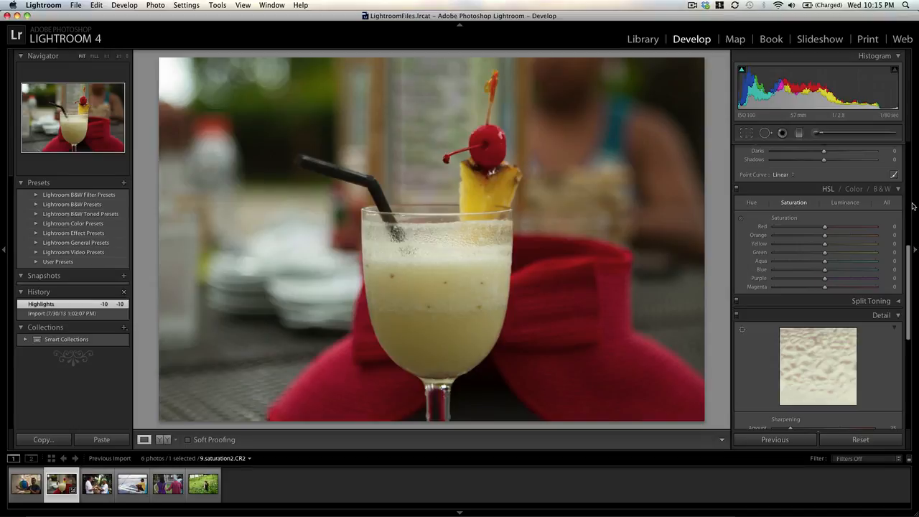
# Step: Try the drink photo's saturation at +50, restore it to 0, and set the vibrance to +52
pyautogui.moveTo(909, 253); pyautogui.dragTo(908, 145)
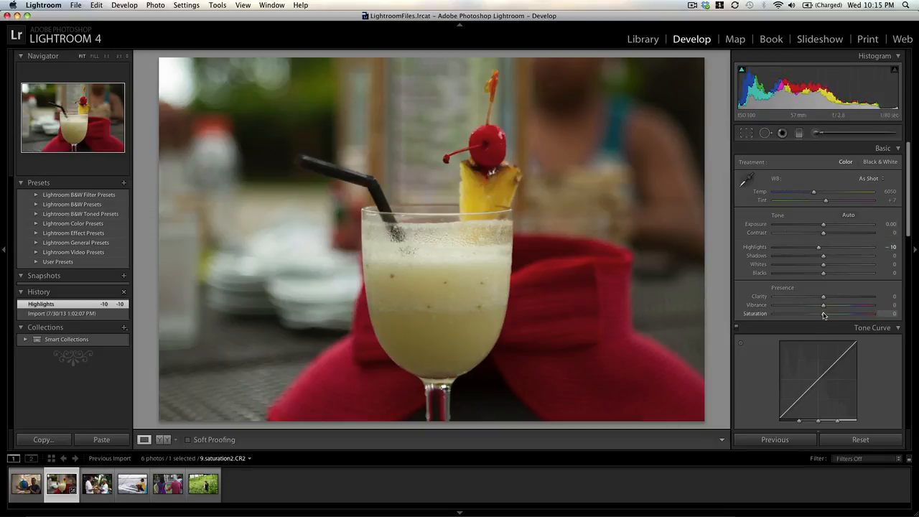
pyautogui.moveTo(823, 314); pyautogui.dragTo(849, 316)
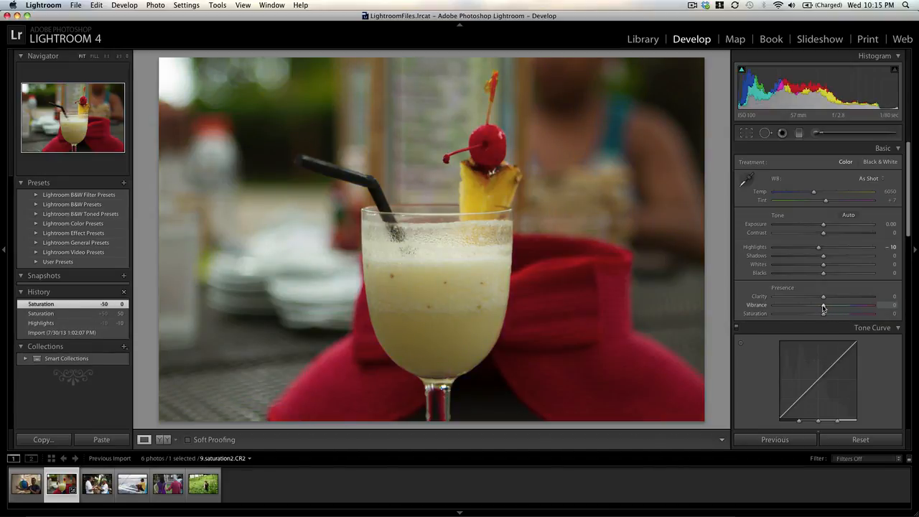
pyautogui.moveTo(829, 308); pyautogui.dragTo(849, 312)
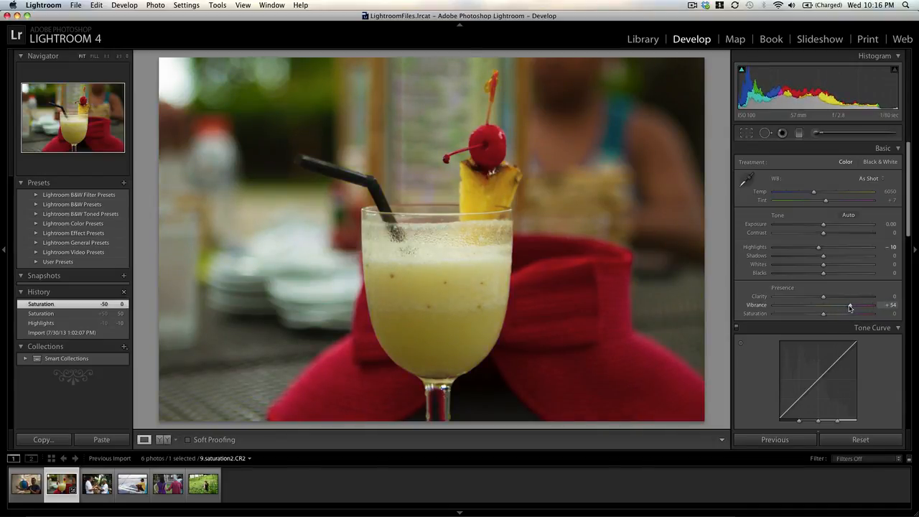
pyautogui.moveTo(851, 307); pyautogui.dragTo(851, 308)
# Step: Try shifting the red hat's hue in both directions with the HSL targeted adjustment on the photo, and undo the change
pyautogui.scroll(-2, 910, 191)
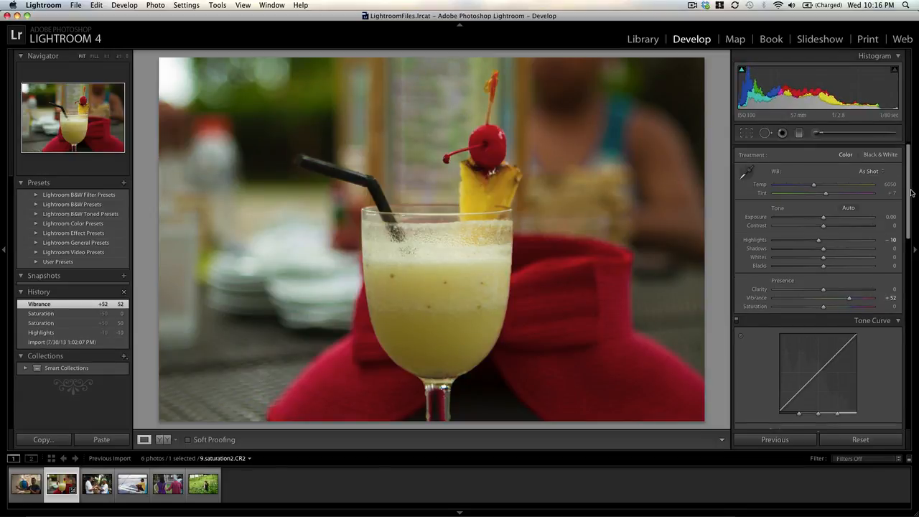
pyautogui.moveTo(912, 198); pyautogui.dragTo(918, 275)
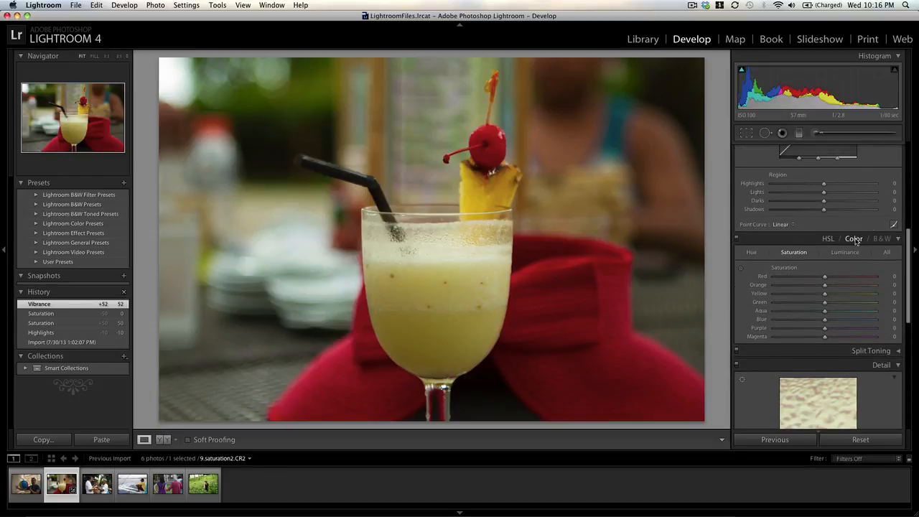
pyautogui.click(750, 252)
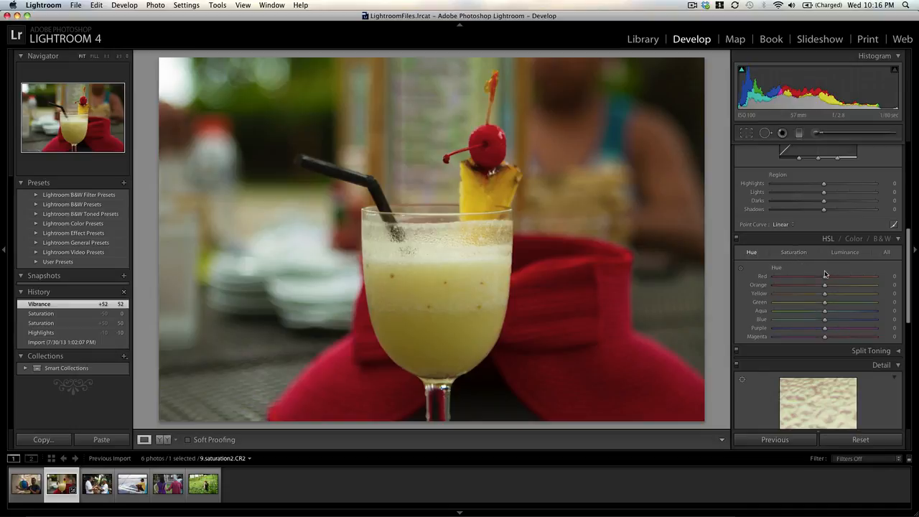
pyautogui.click(742, 270)
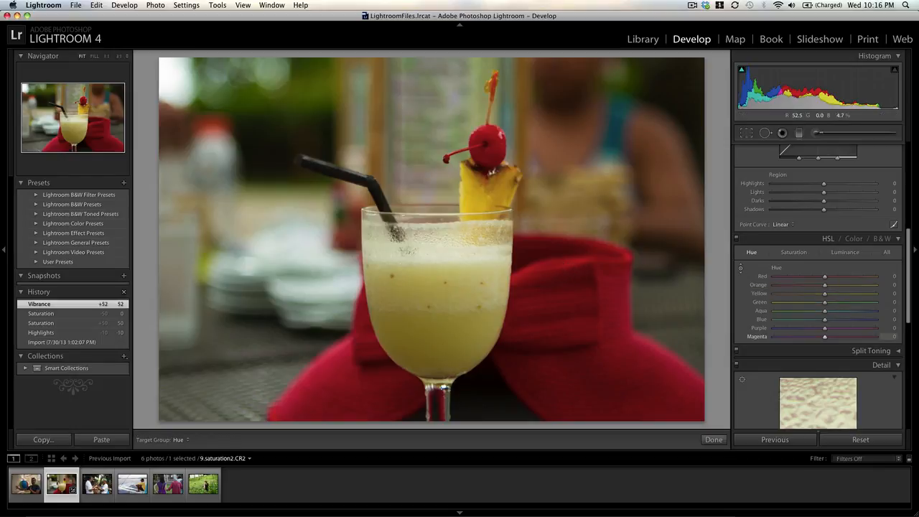
pyautogui.moveTo(560, 295); pyautogui.dragTo(560, 352)
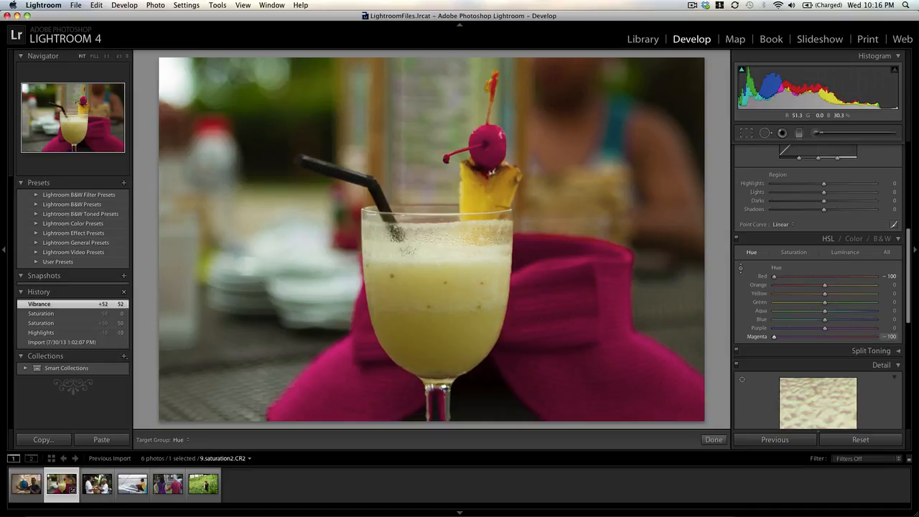
pyautogui.moveTo(569, 252); pyautogui.dragTo(589, 168)
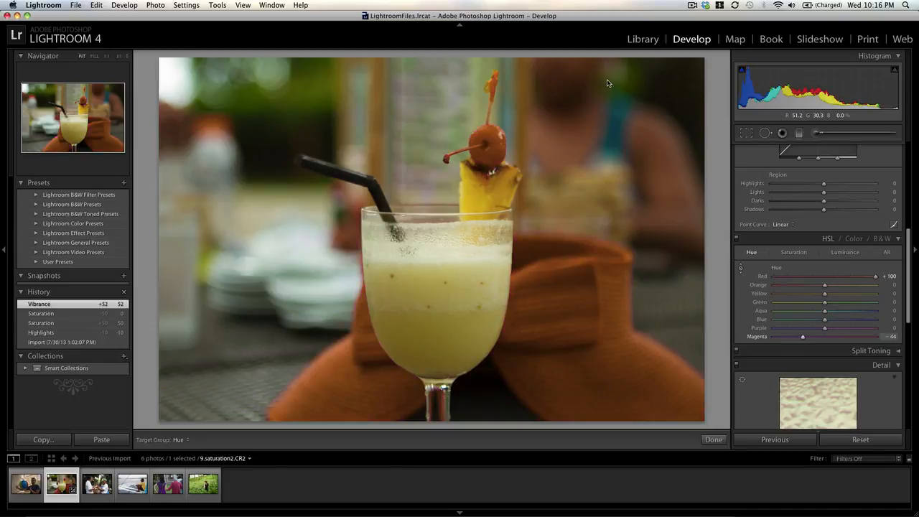
pyautogui.moveTo(603, 220); pyautogui.dragTo(567, 271)
pyautogui.press('super+z')
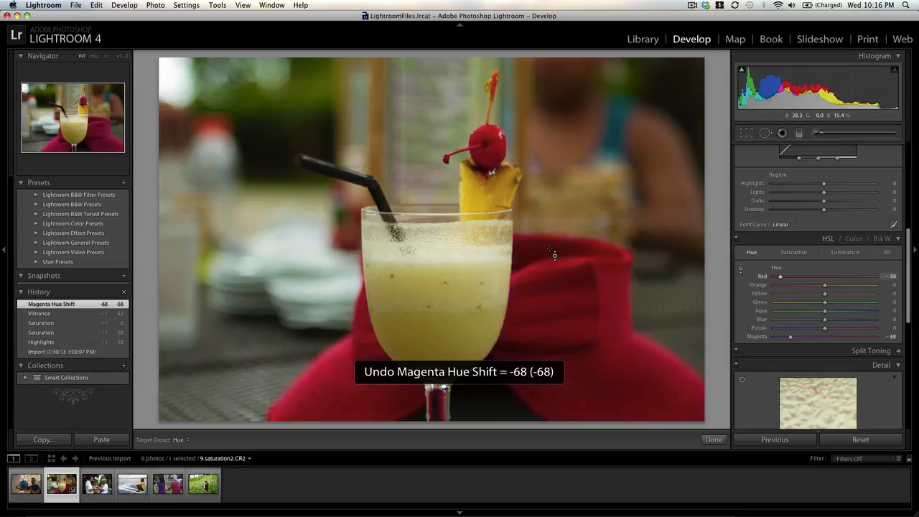
# Step: Try shifting the pineapple's hue with the targeted adjustment on the photo, and undo the change
pyautogui.click(742, 269)
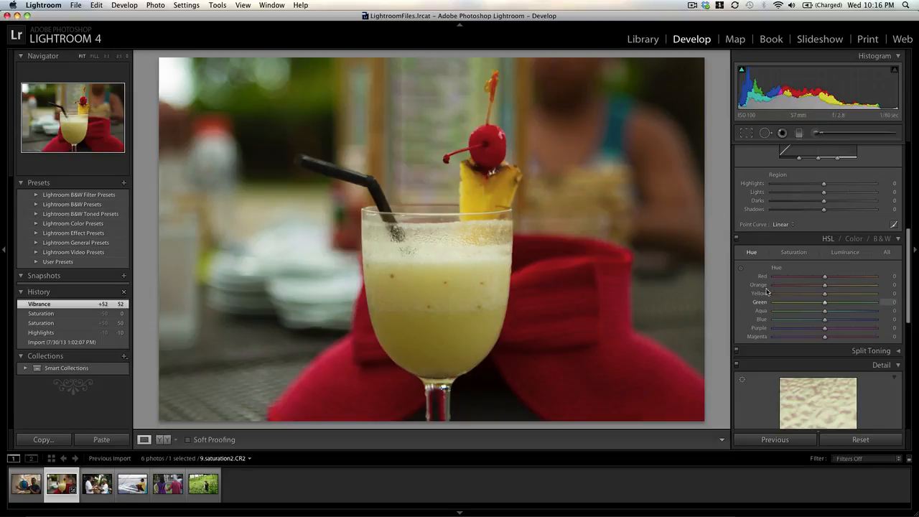
pyautogui.click(742, 270)
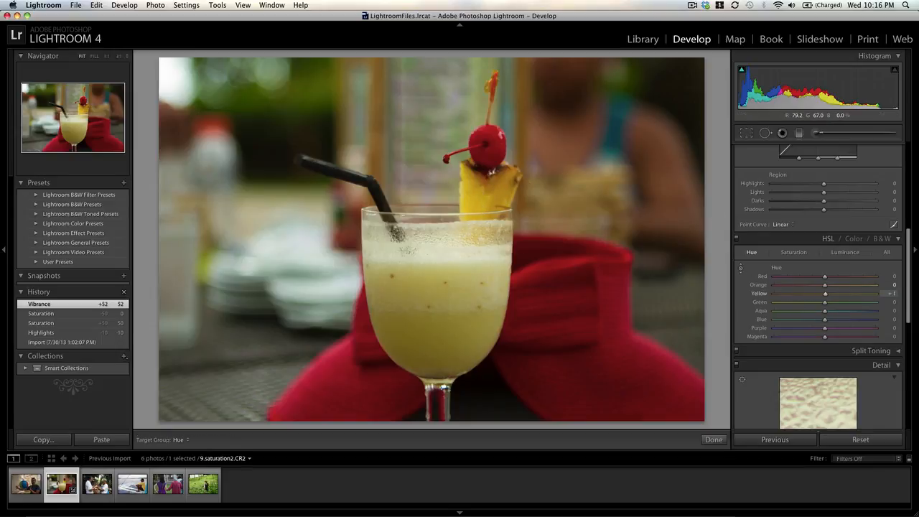
pyautogui.moveTo(490, 191); pyautogui.dragTo(481, 209)
pyautogui.press('cmd+z')
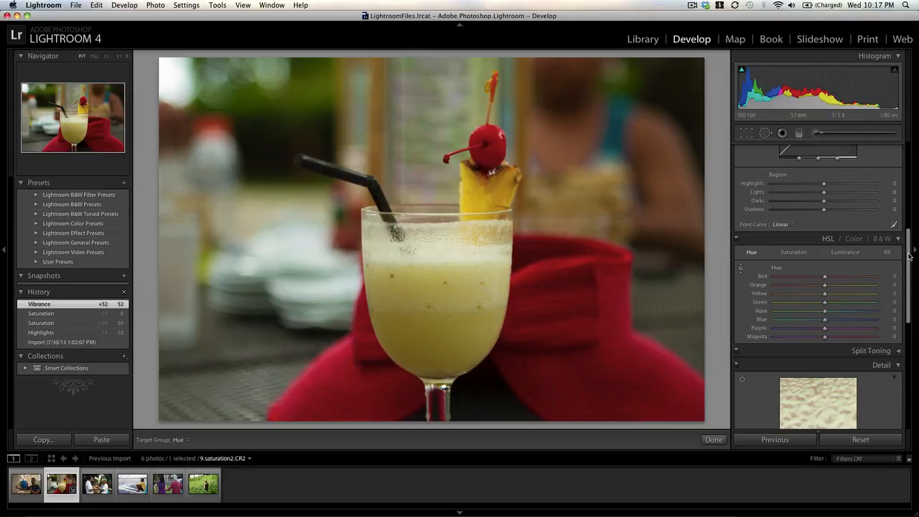
# Step: Set the Adjustment Brush size to 9.7 and leave the brush
pyautogui.moveTo(909, 253); pyautogui.dragTo(906, 156)
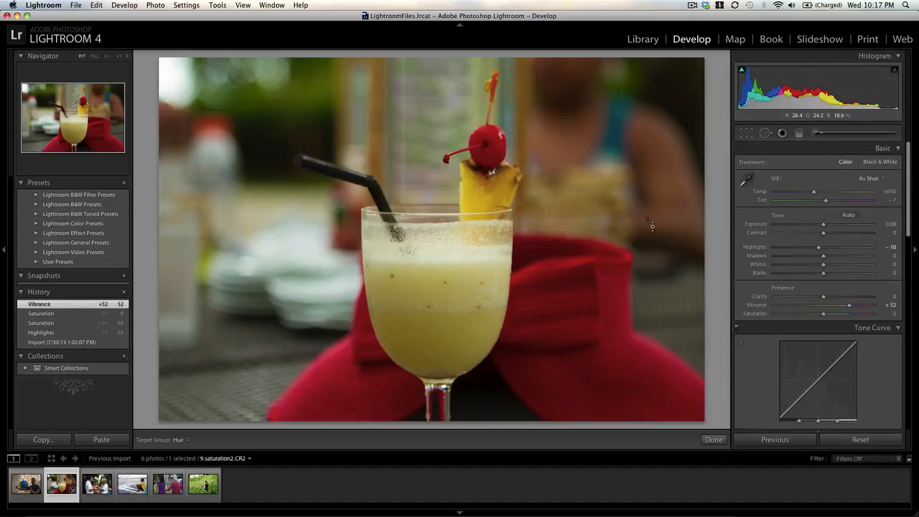
pyautogui.click(818, 133)
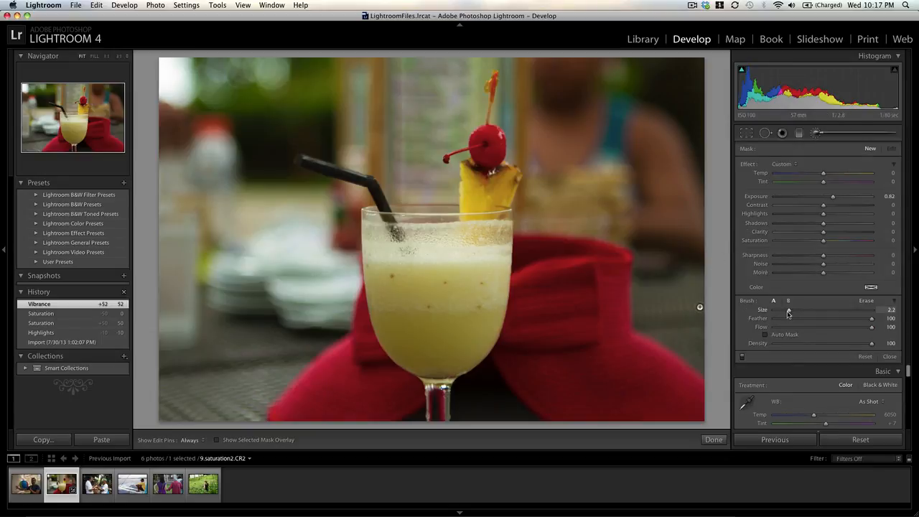
pyautogui.moveTo(791, 313); pyautogui.dragTo(806, 314)
pyautogui.press('k')
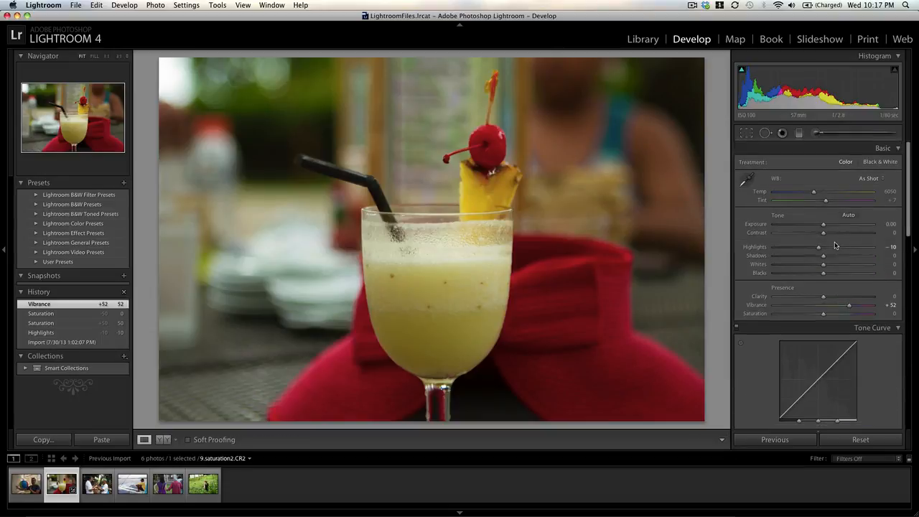
# Step: Paint a saturation boost over the cherry, pineapple and drink with the Adjustment Brush, and set its saturation to 64
pyautogui.click(822, 133)
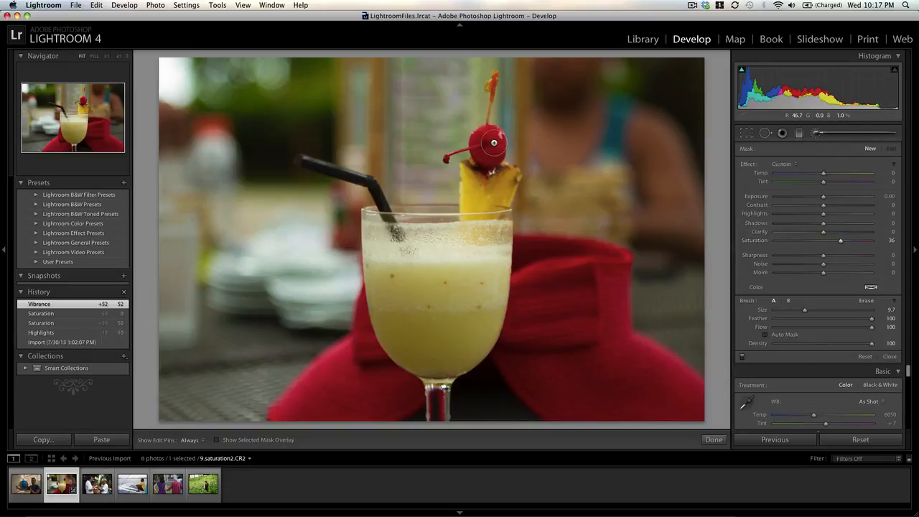
pyautogui.press('h')
pyautogui.moveTo(466, 280); pyautogui.dragTo(459, 380)
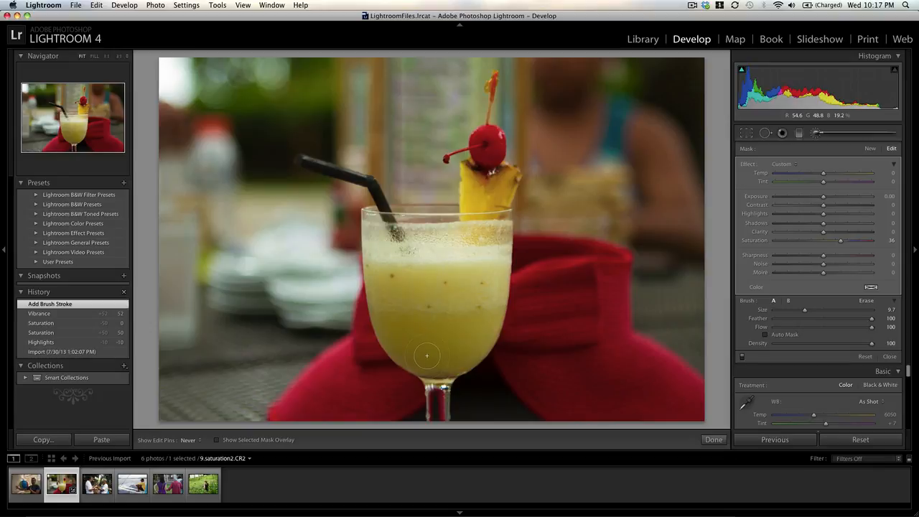
pyautogui.moveTo(484, 171); pyautogui.dragTo(489, 141)
pyautogui.moveTo(845, 240); pyautogui.dragTo(865, 242)
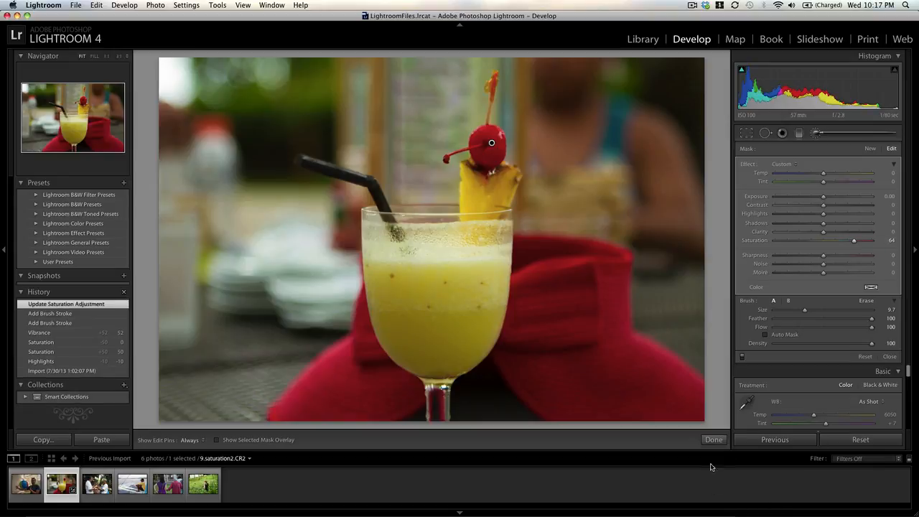
pyautogui.click(714, 440)
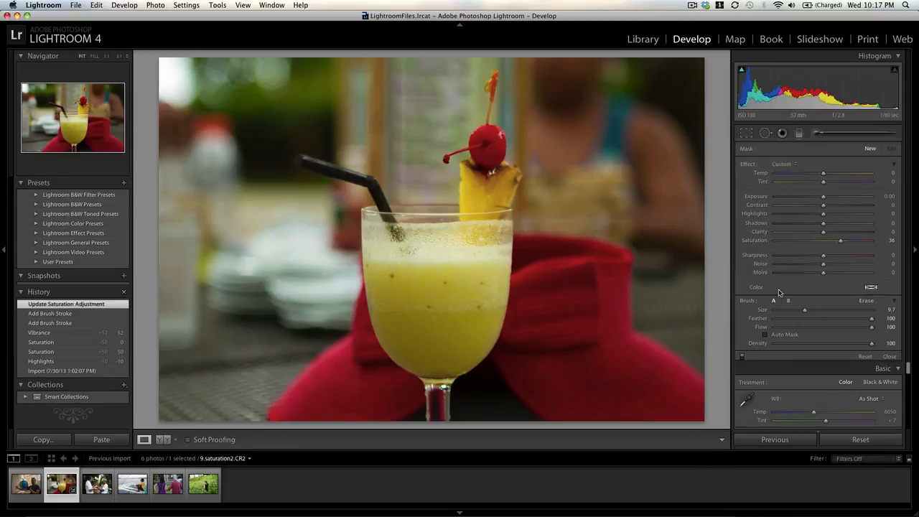
# Step: Paint a new Adjustment Brush mask at saturation -100 over the background and hat, enlarging the brush to 23.4
pyautogui.click(818, 133)
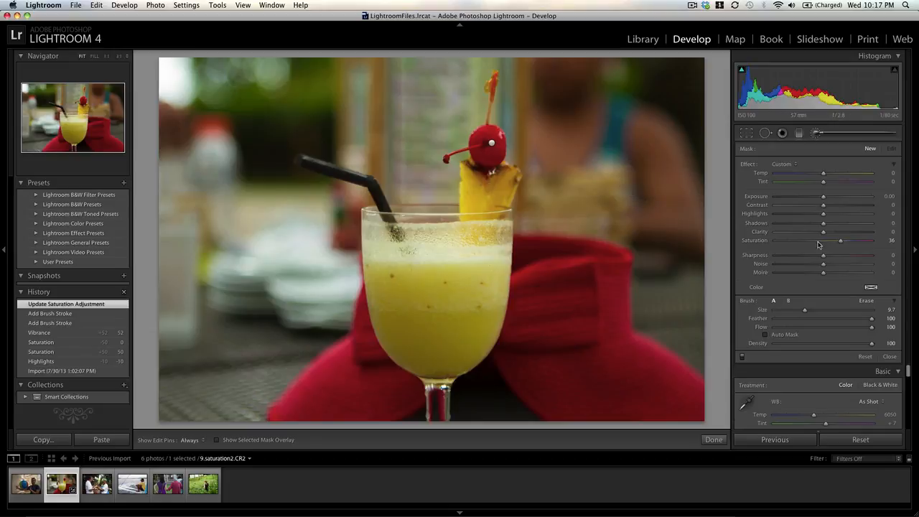
pyautogui.moveTo(588, 153)
pyautogui.mouseDown()
pyautogui.moveTo(586, 317)
pyautogui.moveTo(593, 83)
pyautogui.moveTo(599, 331)
pyautogui.moveTo(636, 157)
pyautogui.moveTo(647, 381)
pyautogui.mouseUp()
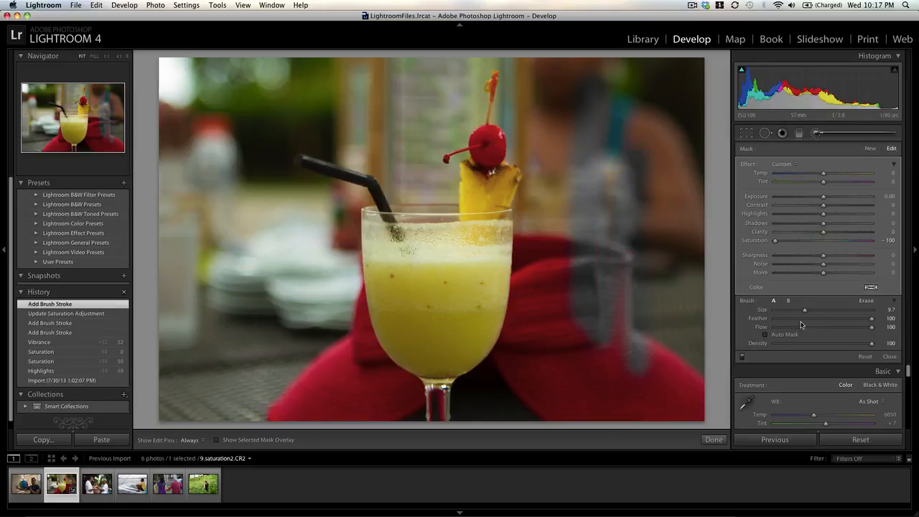
pyautogui.moveTo(804, 310); pyautogui.dragTo(824, 311)
pyautogui.moveTo(643, 370)
pyautogui.mouseDown()
pyautogui.moveTo(659, 331)
pyautogui.moveTo(638, 280)
pyautogui.moveTo(615, 78)
pyautogui.moveTo(643, 261)
pyautogui.moveTo(671, 240)
pyautogui.moveTo(586, 445)
pyautogui.moveTo(586, 262)
pyautogui.moveTo(610, 374)
pyautogui.moveTo(697, 402)
pyautogui.moveTo(665, 224)
pyautogui.moveTo(573, 115)
pyautogui.moveTo(544, 62)
pyautogui.moveTo(550, 40)
pyautogui.mouseUp()
pyautogui.moveTo(409, 68)
pyautogui.mouseDown()
pyautogui.moveTo(201, 137)
pyautogui.moveTo(214, 96)
pyautogui.moveTo(191, 114)
pyautogui.moveTo(143, 64)
pyautogui.moveTo(164, 85)
pyautogui.moveTo(193, 312)
pyautogui.mouseUp()
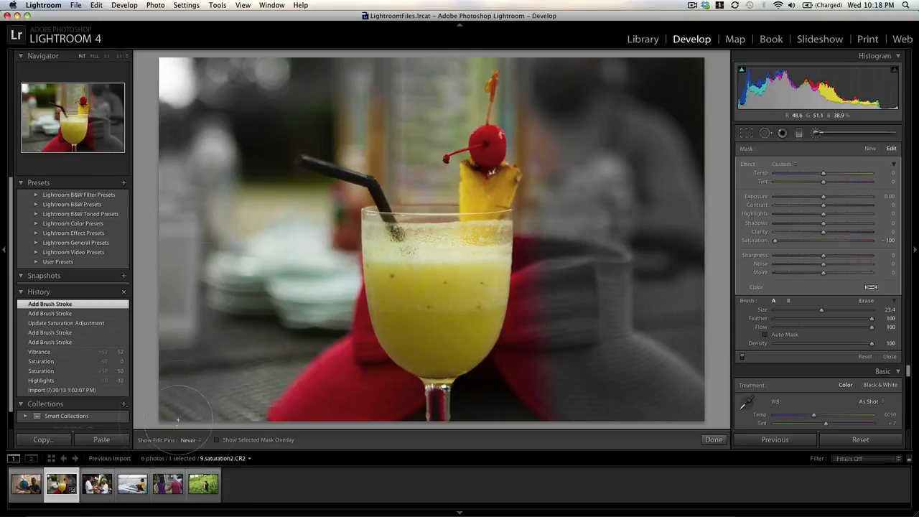
pyautogui.moveTo(312, 364)
pyautogui.mouseDown()
pyautogui.moveTo(365, 440)
pyautogui.moveTo(344, 385)
pyautogui.moveTo(266, 390)
pyautogui.moveTo(360, 425)
pyautogui.moveTo(374, 421)
pyautogui.moveTo(296, 343)
pyautogui.mouseUp()
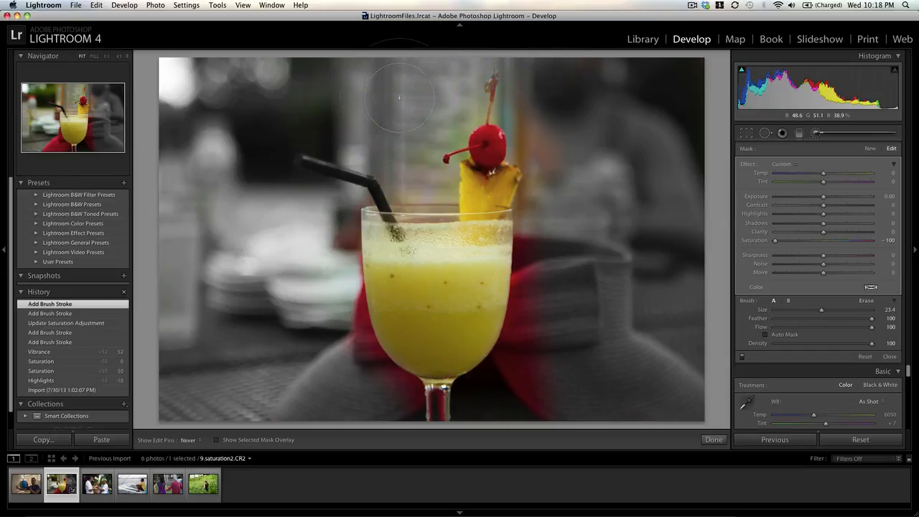
pyautogui.press('h')
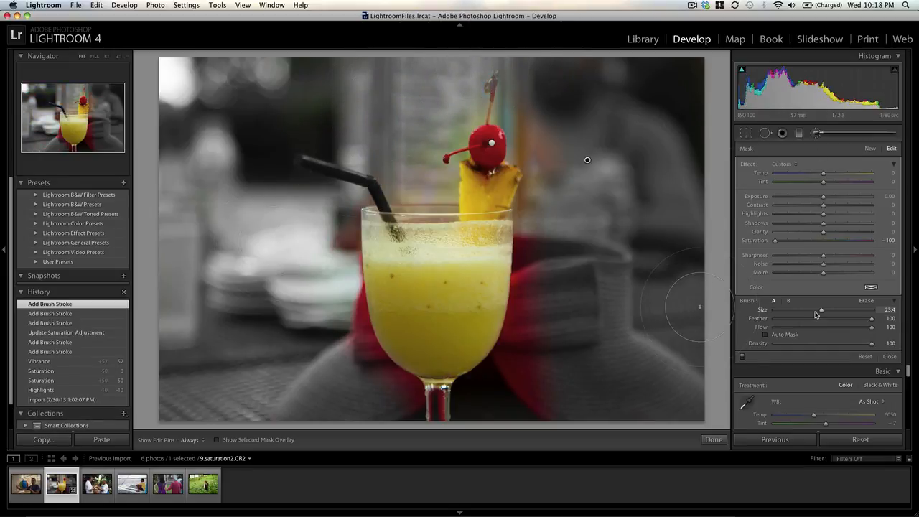
# Step: Reduce the brush size to 9.1 and desaturate the remaining color around the glass edges and beside the cherry stem
pyautogui.moveTo(822, 310); pyautogui.dragTo(805, 312)
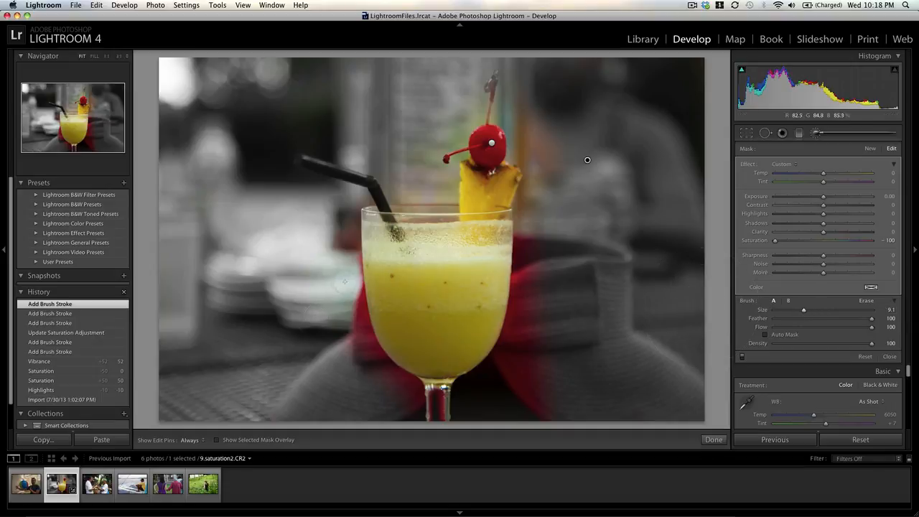
pyautogui.press('h')
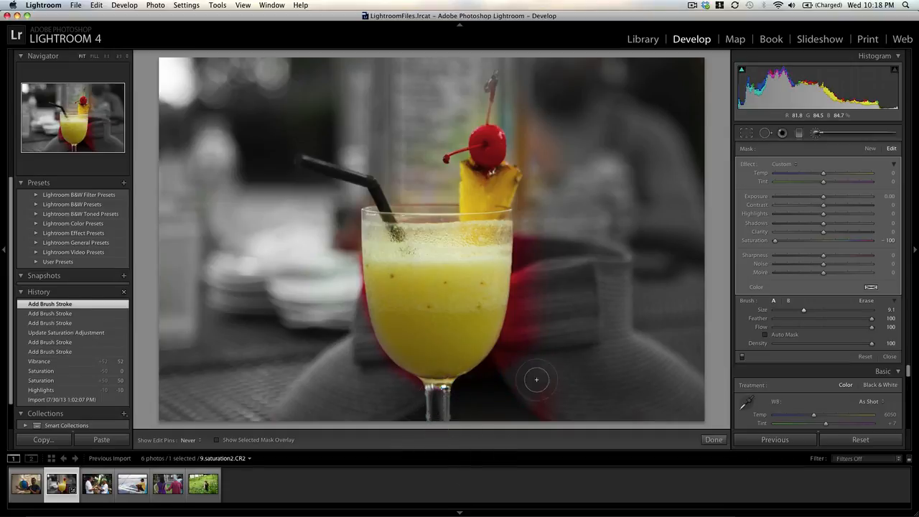
pyautogui.moveTo(525, 356); pyautogui.dragTo(540, 235)
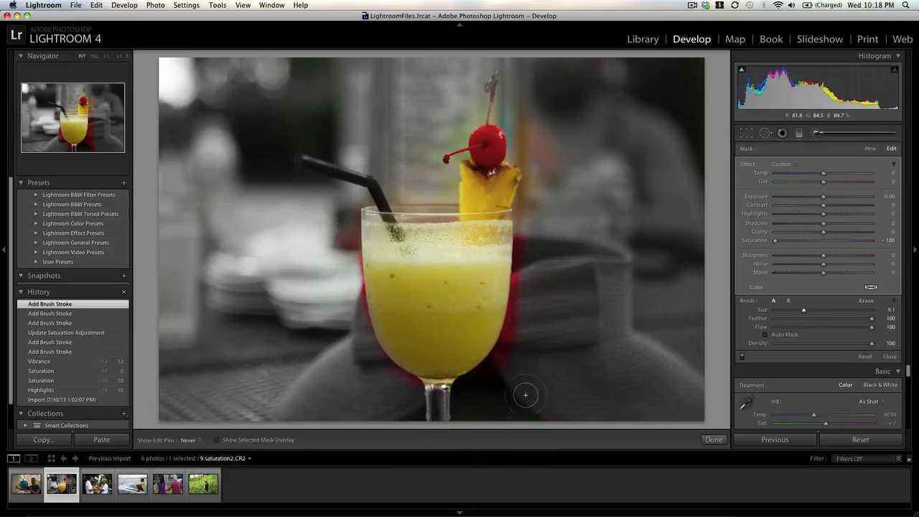
pyautogui.click(525, 212)
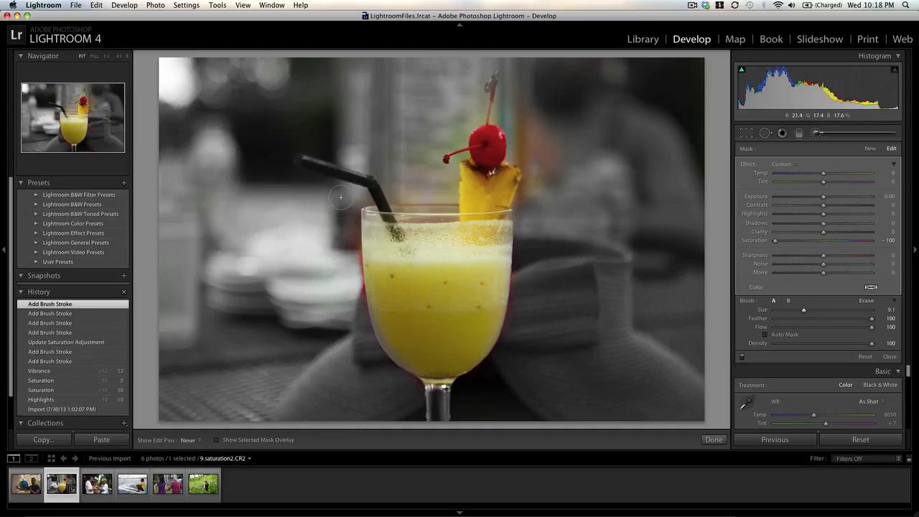
pyautogui.moveTo(341, 198); pyautogui.dragTo(357, 352)
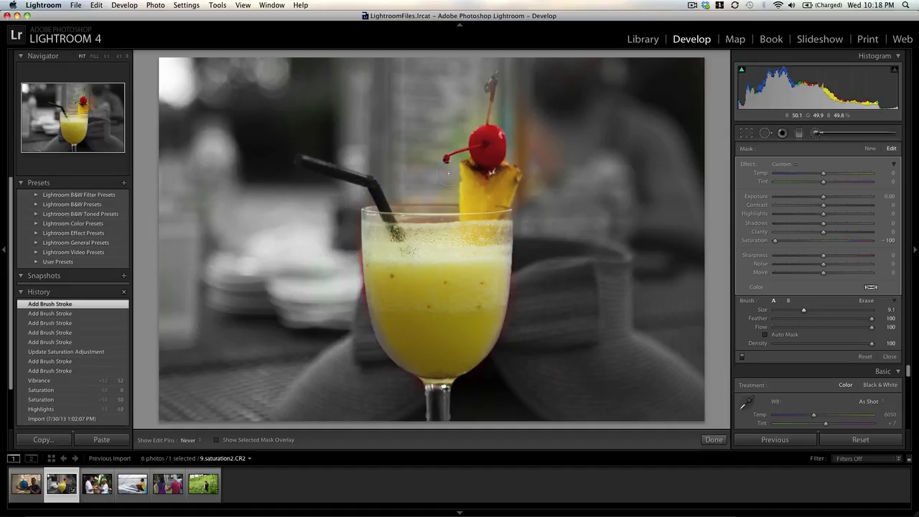
pyautogui.moveTo(410, 157)
pyautogui.mouseDown()
pyautogui.moveTo(479, 94)
pyautogui.moveTo(429, 158)
pyautogui.mouseUp()
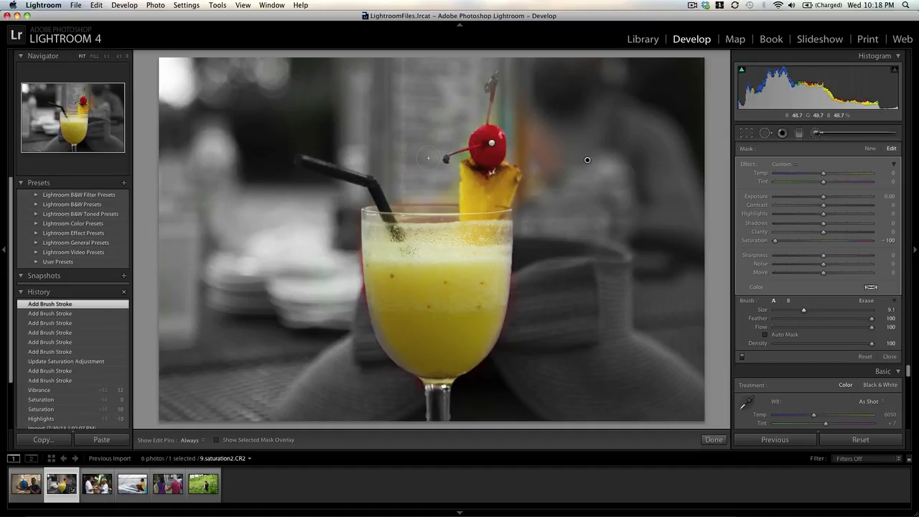
# Step: Switch to the photo 9.blackwhite.CR2, leave the Adjustment Brush, and set the overall saturation to -100
pyautogui.click(170, 487)
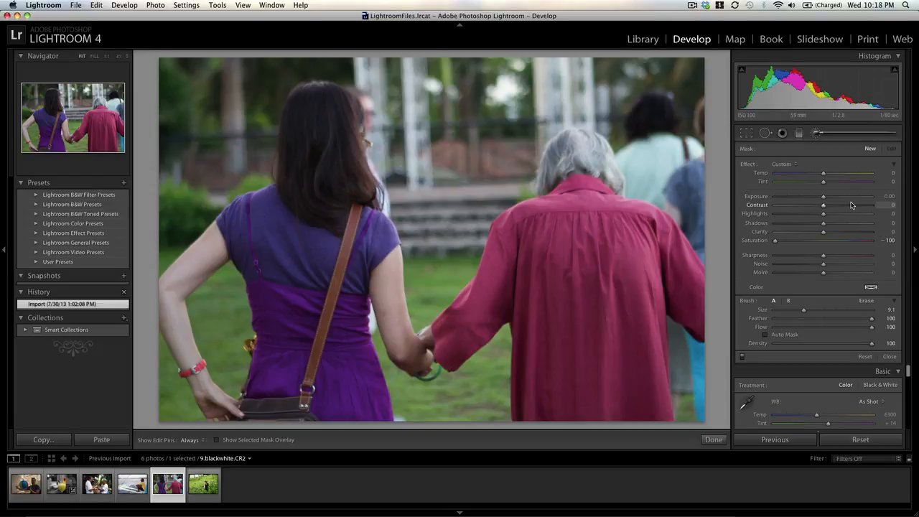
pyautogui.click(817, 134)
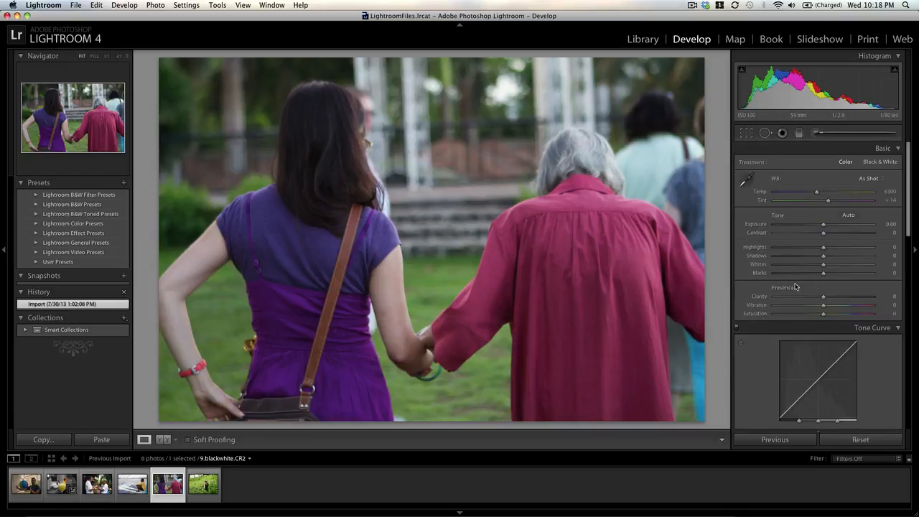
pyautogui.moveTo(824, 316); pyautogui.dragTo(720, 321)
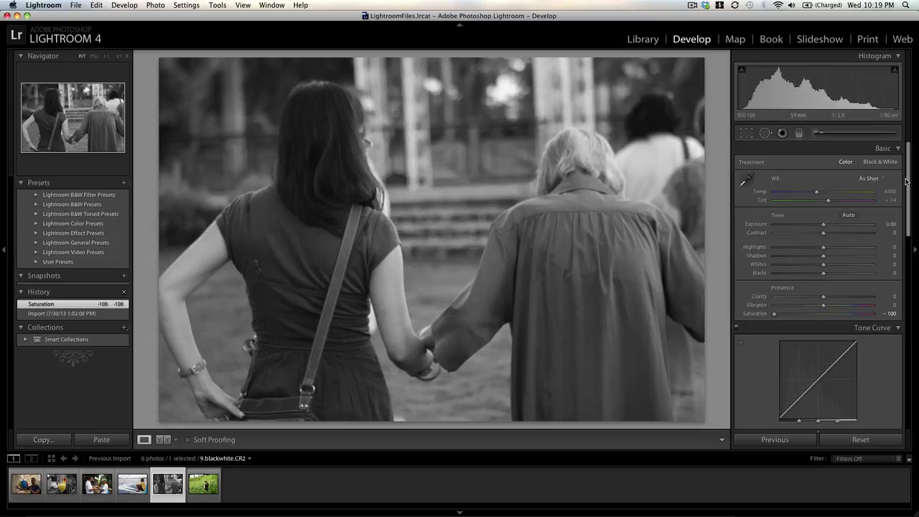
# Step: Set the black-and-white photo's contrast to +60
pyautogui.moveTo(907, 183); pyautogui.dragTo(908, 174)
pyautogui.press('Up')
pyautogui.press('Up')
pyautogui.press('Up')
pyautogui.press('Up')
pyautogui.press('Up')
pyautogui.press('Up')
pyautogui.press('Up')
pyautogui.press('Up')
pyautogui.press('Up')
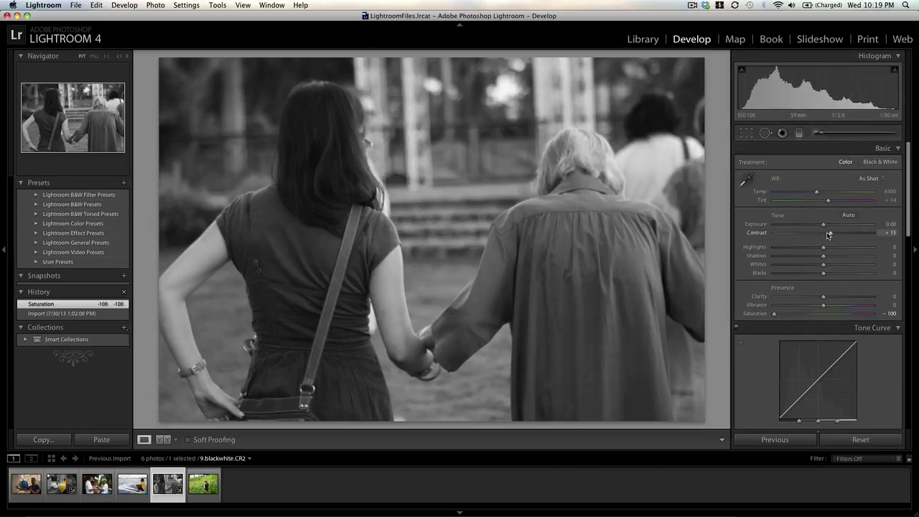
pyautogui.press('Up')
pyautogui.press('Up')
pyautogui.press('Up')
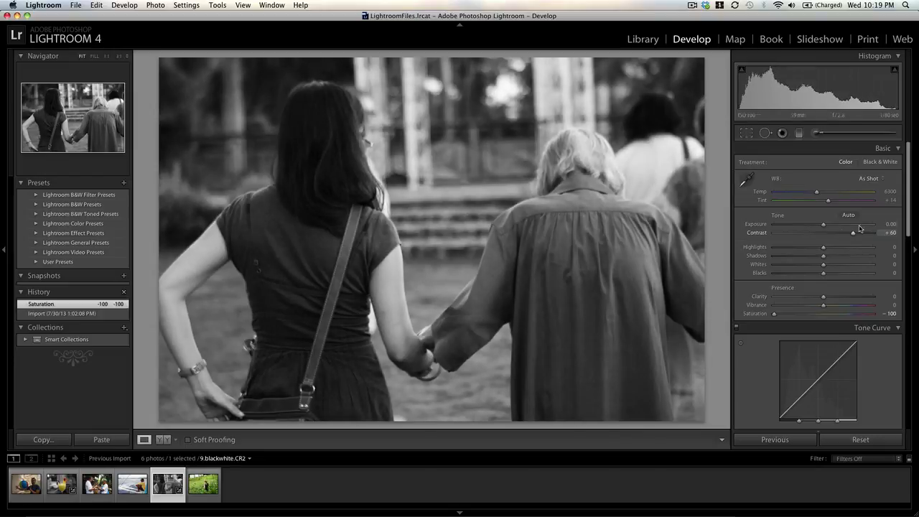
# Step: Add strong film grain to the photo with amount 48, size 75 and roughness 85
pyautogui.moveTo(907, 238); pyautogui.dragTo(883, 426)
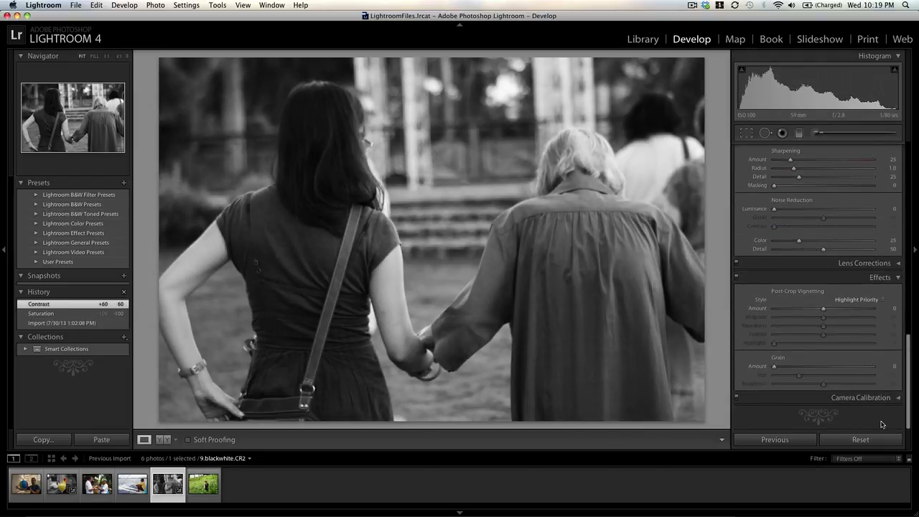
pyautogui.moveTo(774, 367); pyautogui.dragTo(878, 364)
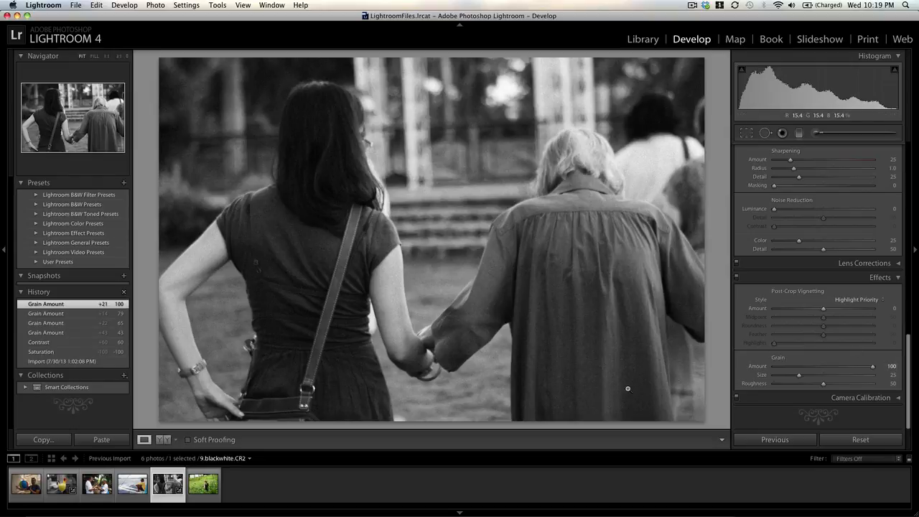
pyautogui.moveTo(822, 370); pyautogui.dragTo(822, 370)
pyautogui.click(838, 376)
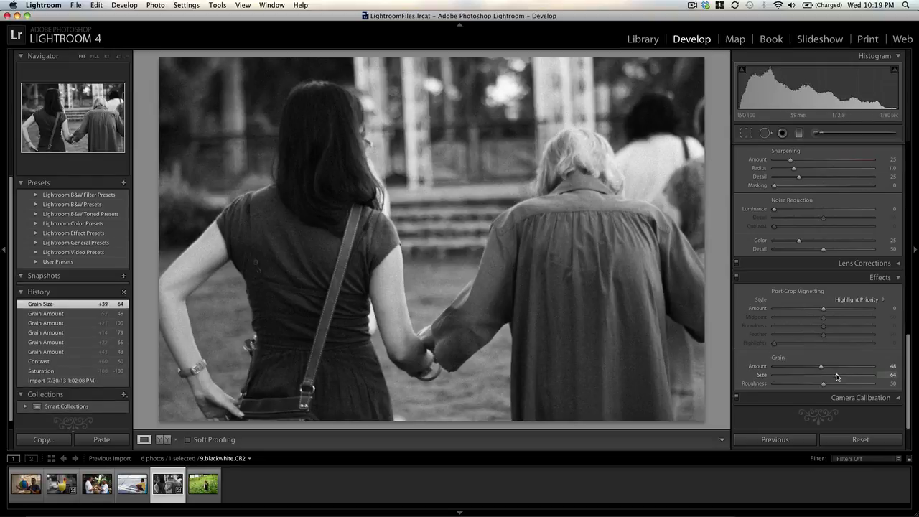
pyautogui.click(848, 376)
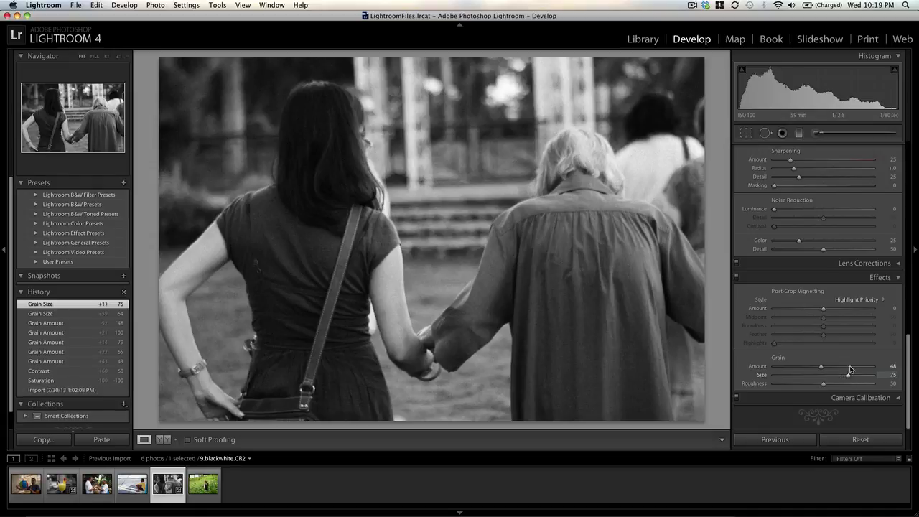
pyautogui.click(858, 385)
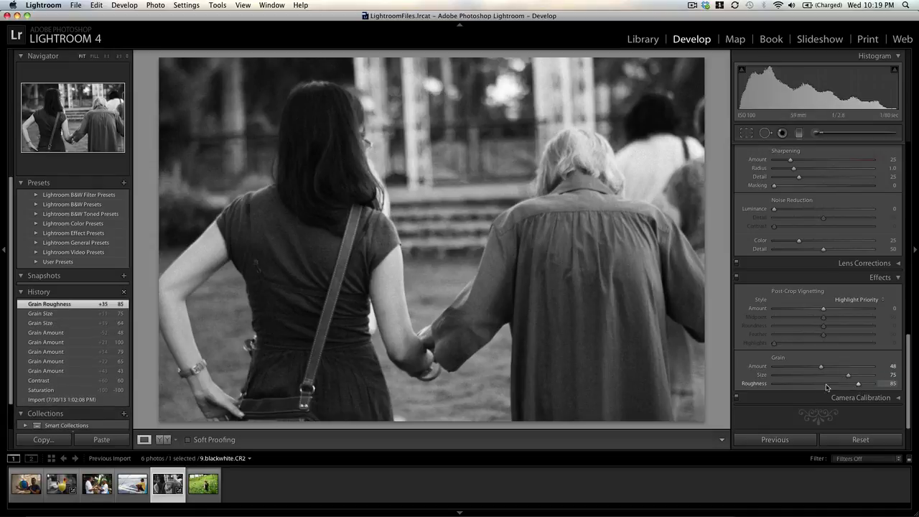
# Step: Soften the film grain by setting its amount to 27, size to 27 and roughness to 26
pyautogui.moveTo(910, 342); pyautogui.dragTo(910, 64)
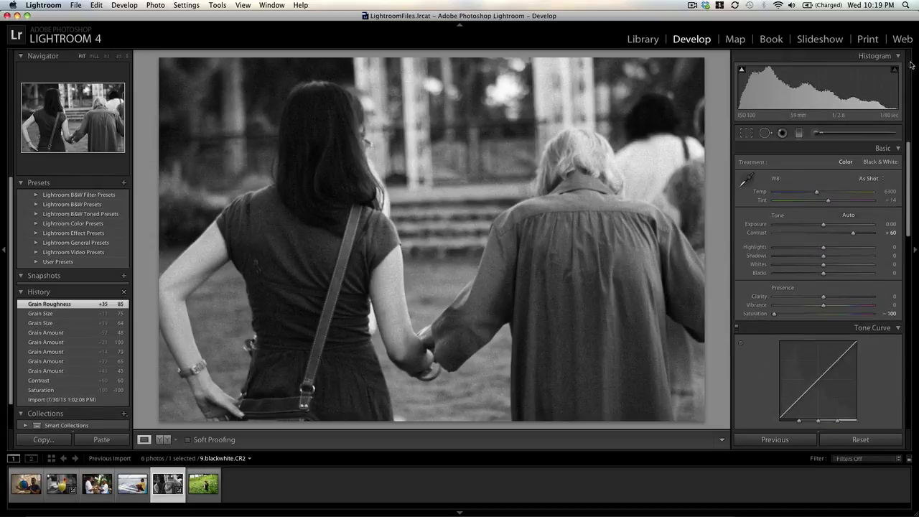
pyautogui.moveTo(910, 219); pyautogui.dragTo(903, 412)
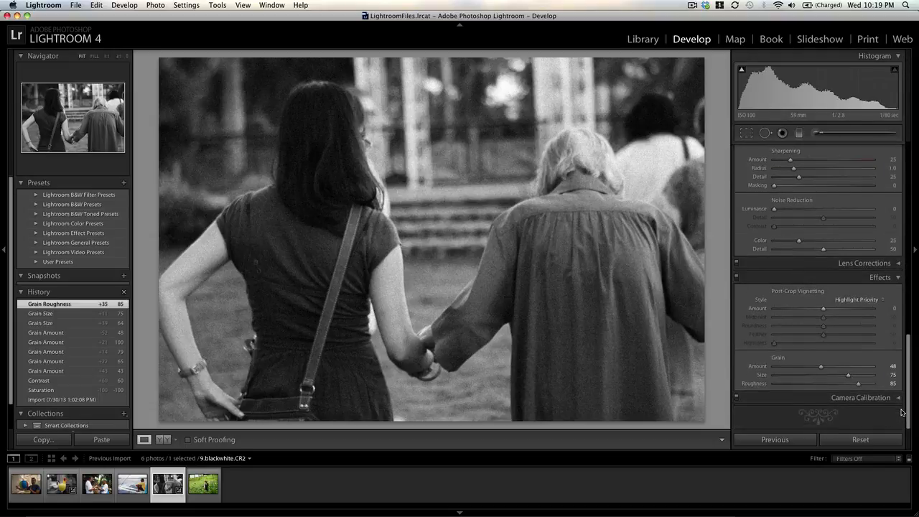
pyautogui.click(801, 376)
pyautogui.click(800, 384)
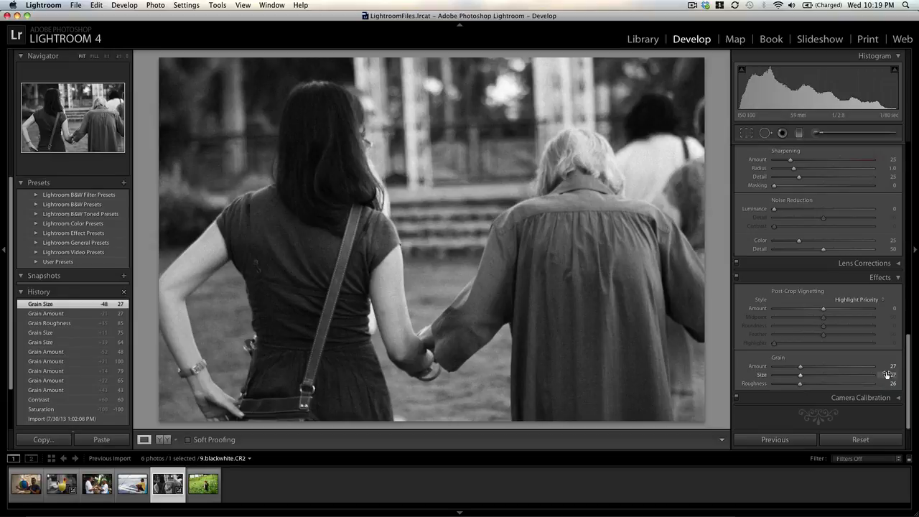
# Step: Raise the overall saturation to -7 to compare with the color version, and return it to -100
pyautogui.moveTo(907, 364); pyautogui.dragTo(917, 140)
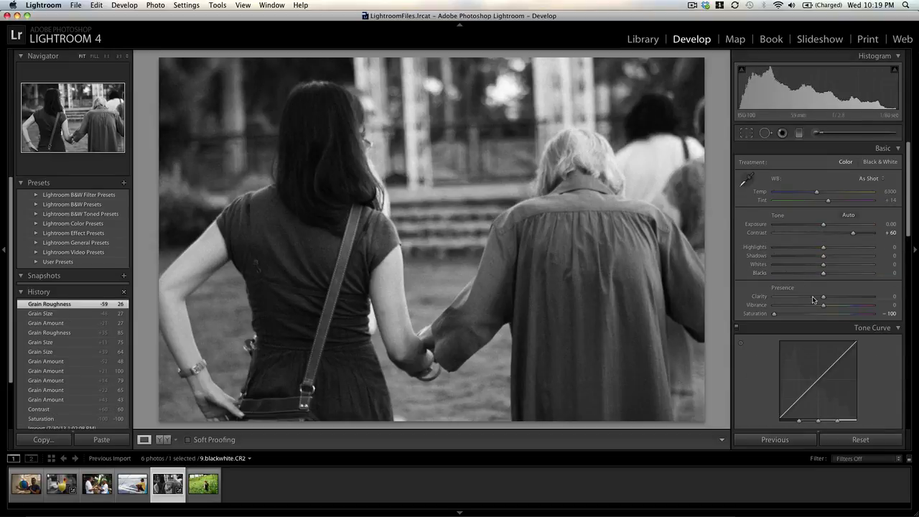
pyautogui.moveTo(774, 314); pyautogui.dragTo(821, 314)
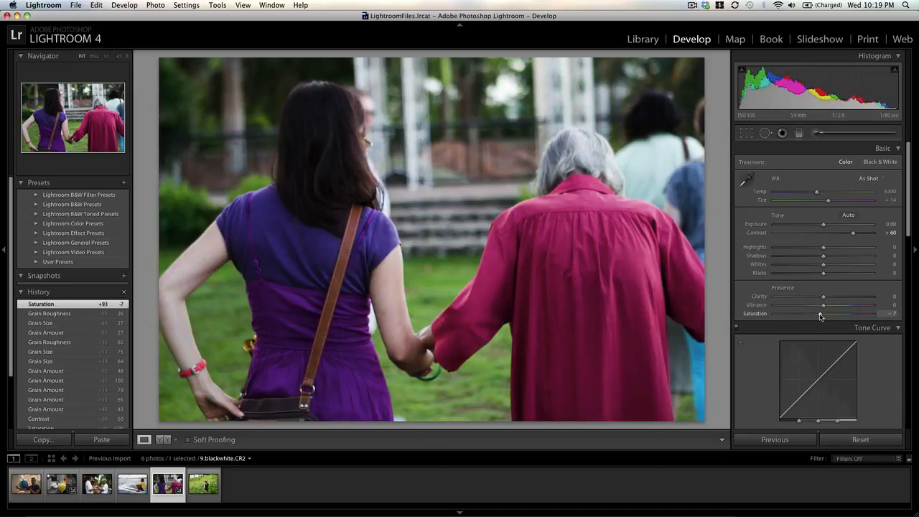
pyautogui.moveTo(821, 316); pyautogui.dragTo(713, 317)
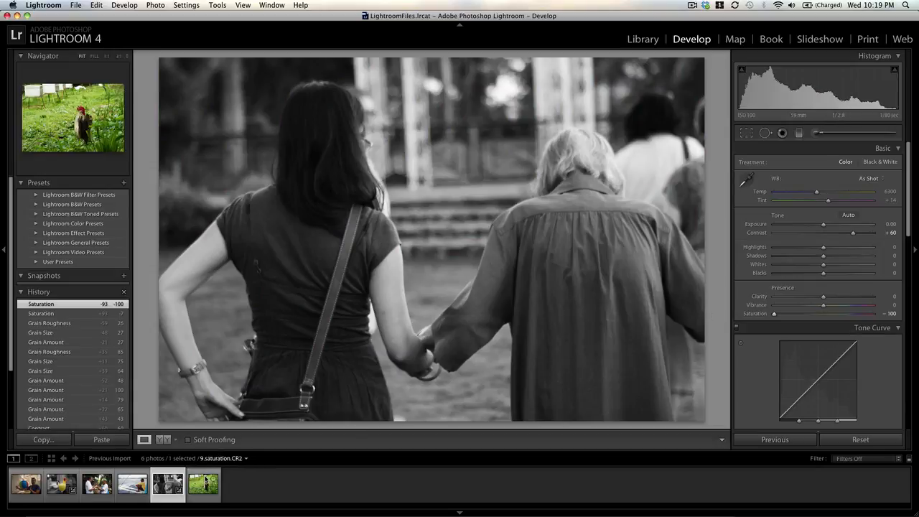
# Step: Switch to the photo 9.saturation.CR2 and mute its foliage with the targeted saturation adjustment, to green -66 and yellow -46
pyautogui.click(206, 480)
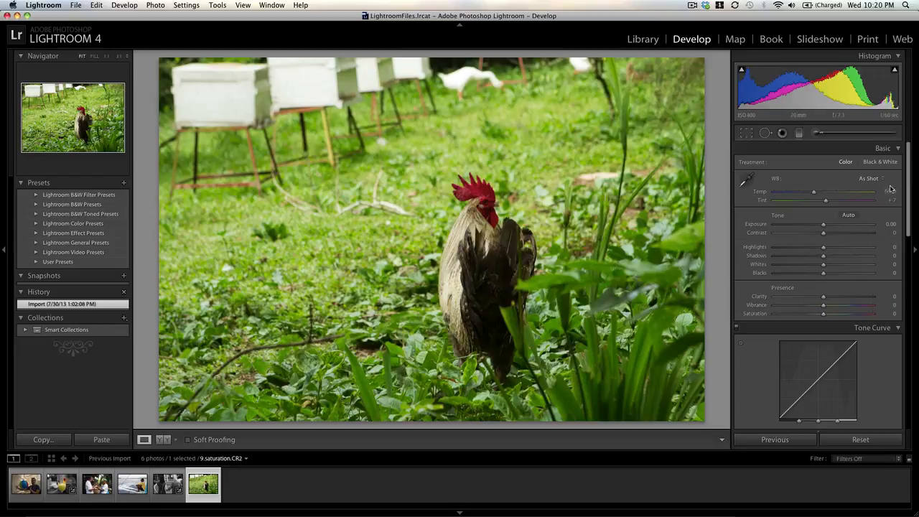
pyautogui.scroll(-10, 907, 183)
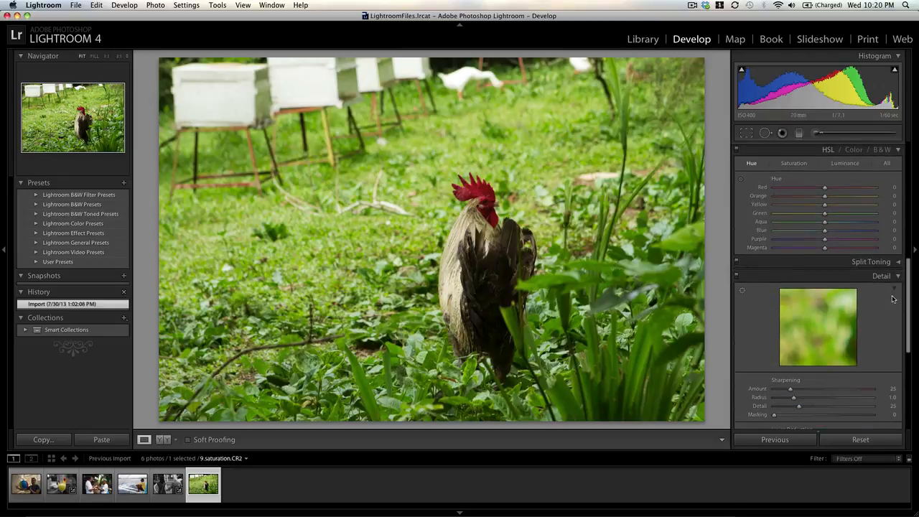
pyautogui.scroll(2, 896, 288)
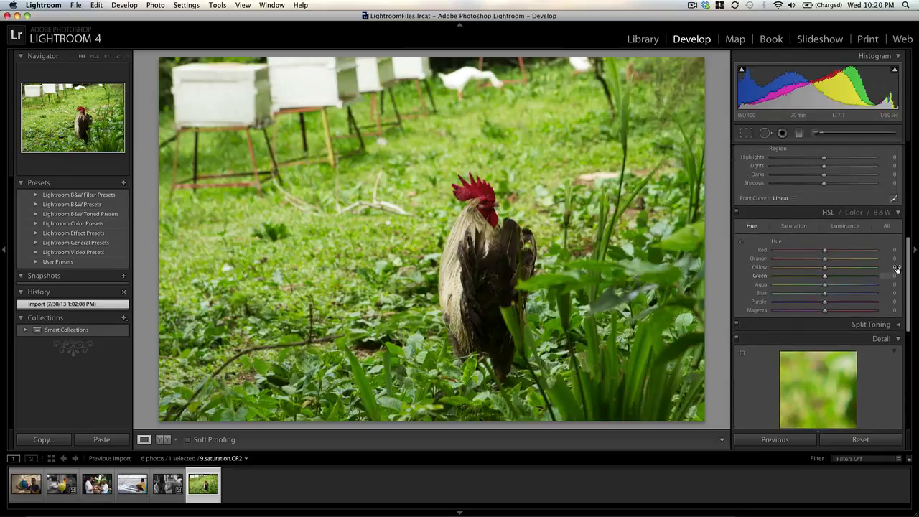
pyautogui.click(791, 227)
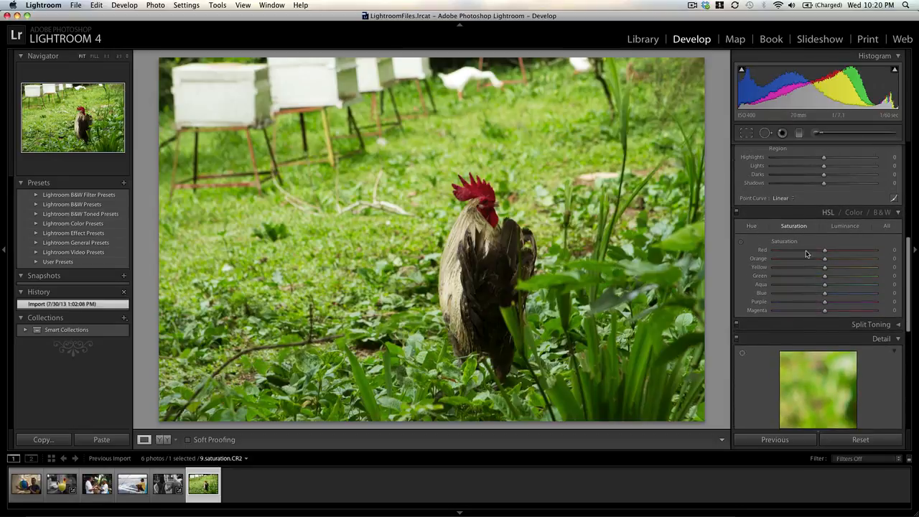
pyautogui.click(741, 242)
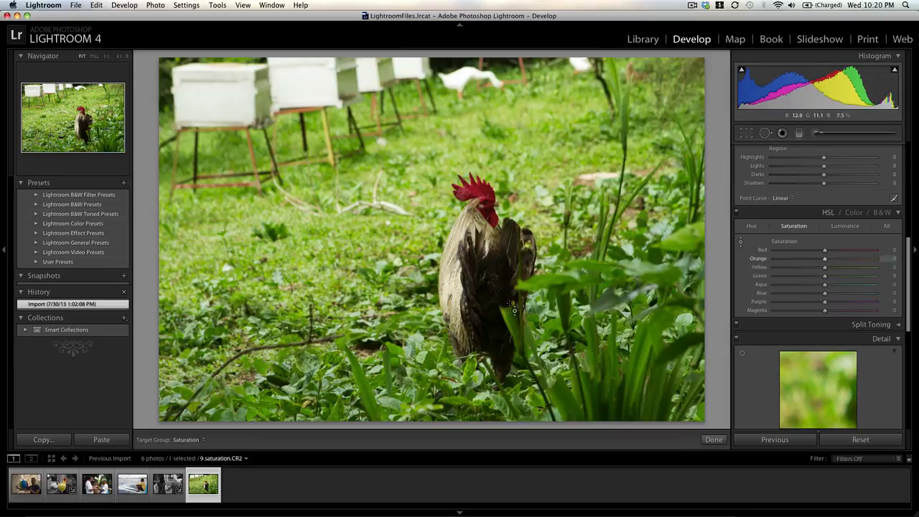
pyautogui.moveTo(571, 308); pyautogui.dragTo(571, 344)
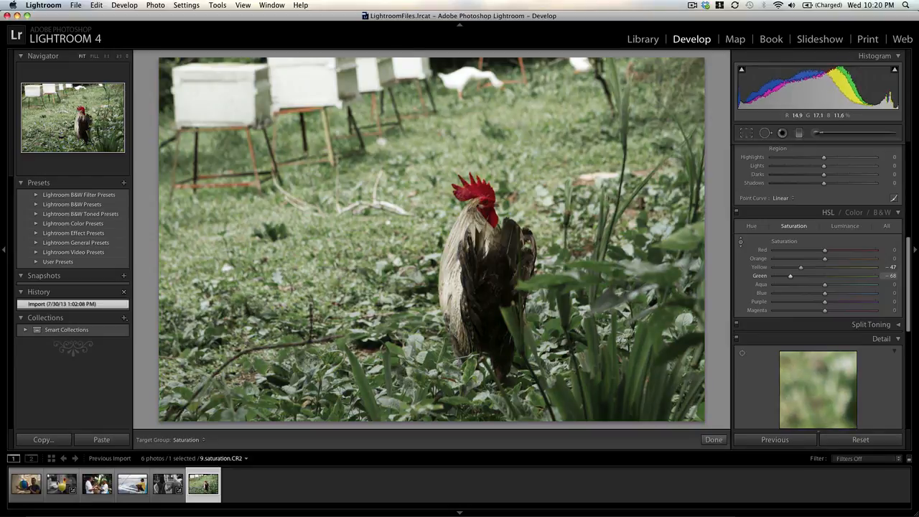
pyautogui.moveTo(572, 309); pyautogui.dragTo(557, 302)
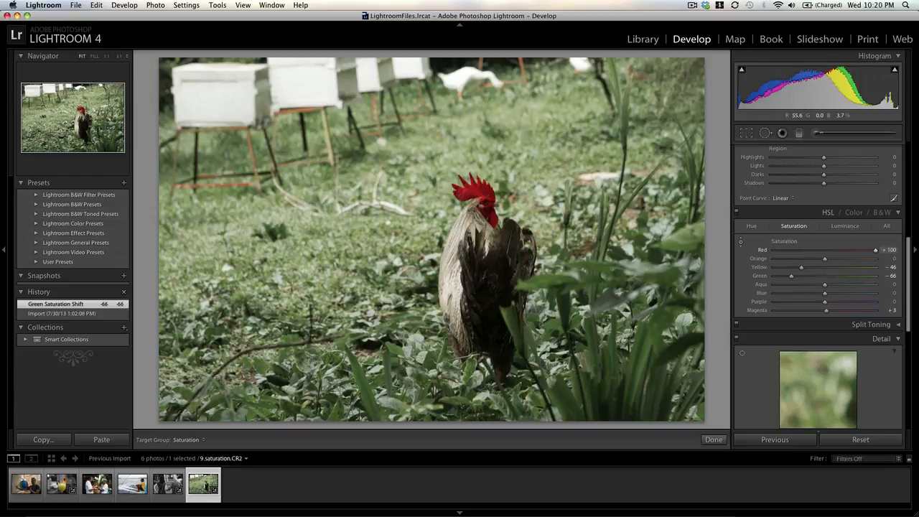
# Step: Use targeted adjustments to set saturation to red +96, orange +12 and yellow -19 on the rooster, and grass luminance to yellow +24 and green +22
pyautogui.moveTo(469, 224)
pyautogui.mouseDown()
pyautogui.moveTo(469, 194)
pyautogui.moveTo(470, 228)
pyautogui.mouseUp()
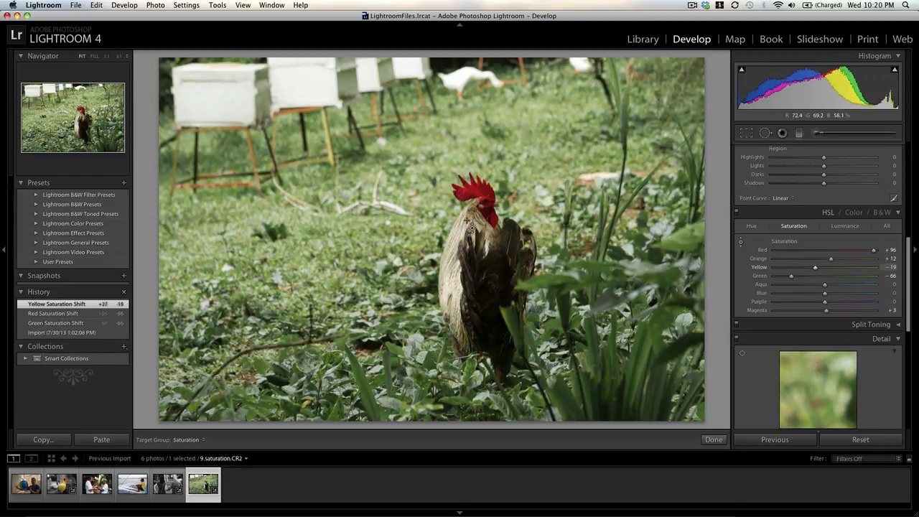
pyautogui.click(845, 226)
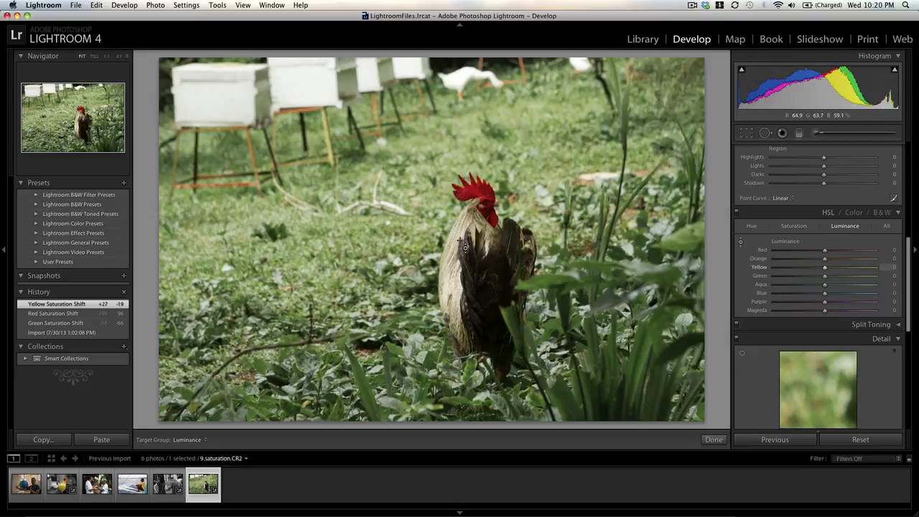
pyautogui.moveTo(395, 272); pyautogui.dragTo(395, 252)
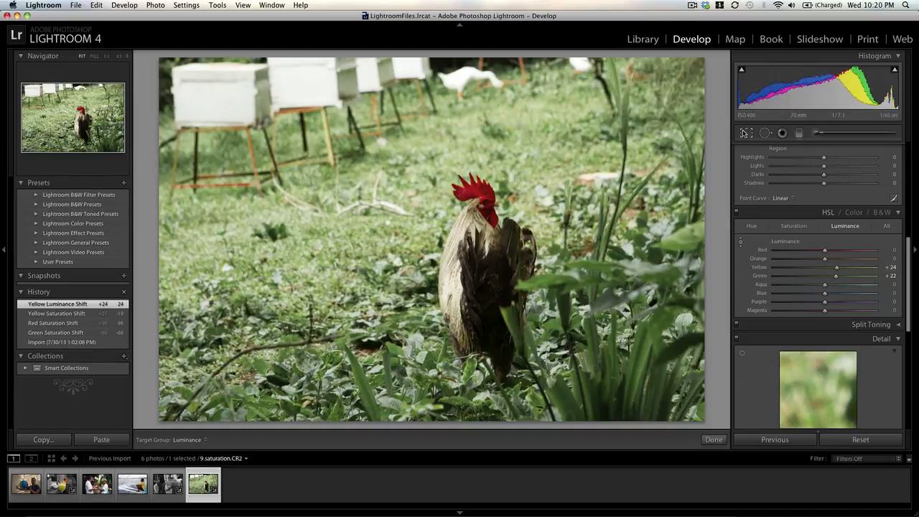
# Step: Crop the photo more tightly around the rooster at the original aspect ratio, cutting out the white boxes in the background
pyautogui.press('r')
pyautogui.moveTo(705, 57); pyautogui.dragTo(654, 97)
pyautogui.moveTo(599, 120); pyautogui.dragTo(540, 117)
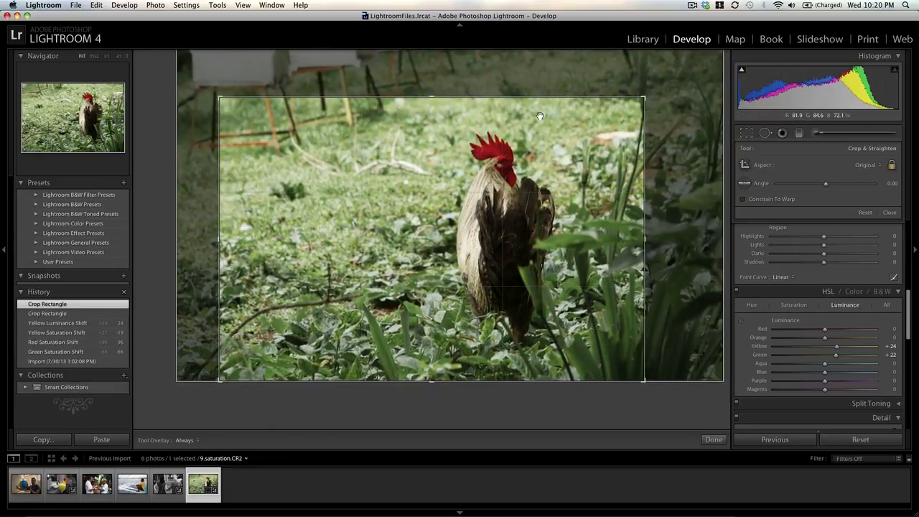
pyautogui.press('r')
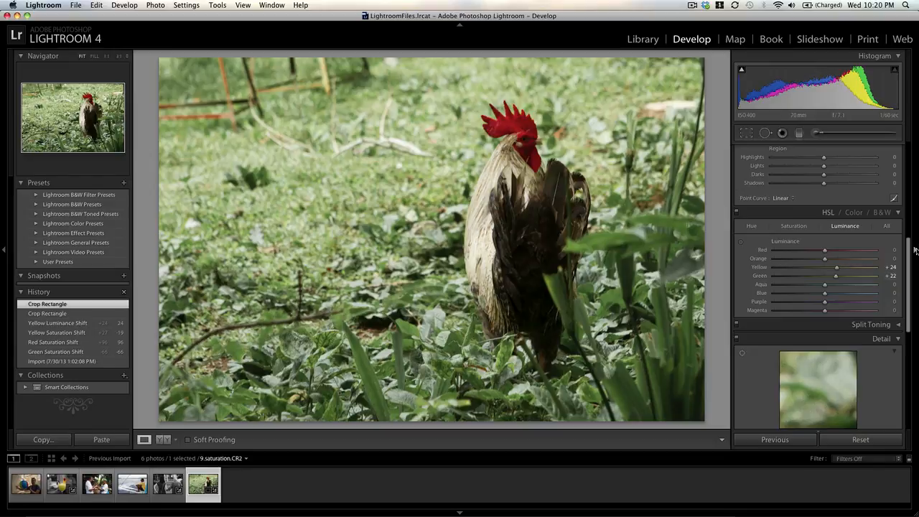
# Step: Add a post-crop vignette with an amount of -45 to the rooster photo
pyautogui.moveTo(911, 258); pyautogui.dragTo(910, 359)
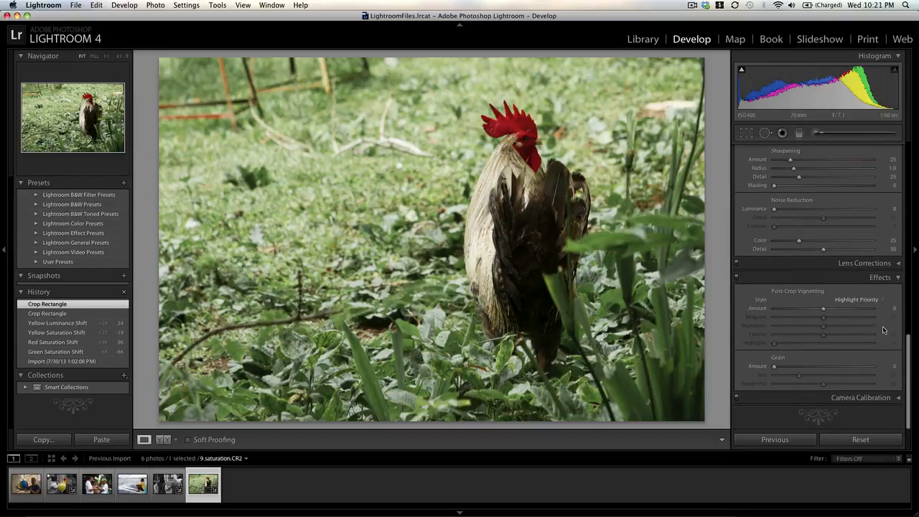
pyautogui.moveTo(819, 312); pyautogui.dragTo(801, 312)
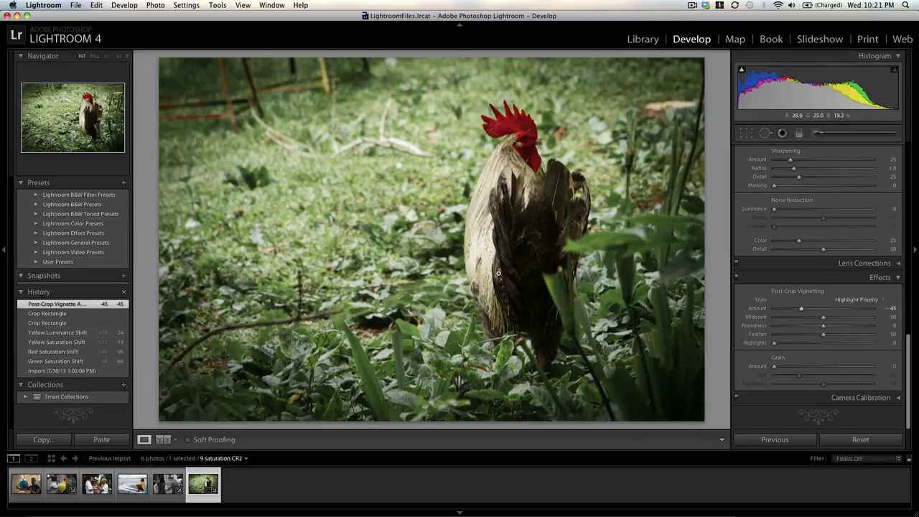
# Step: Reset all edits on the rooster photo to compare with the original, and undo the reset
pyautogui.click(862, 443)
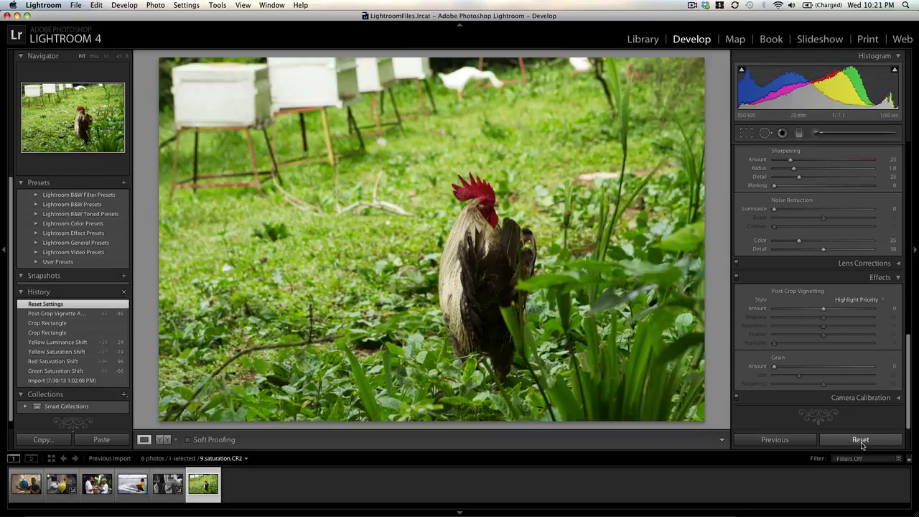
pyautogui.press('super+z')
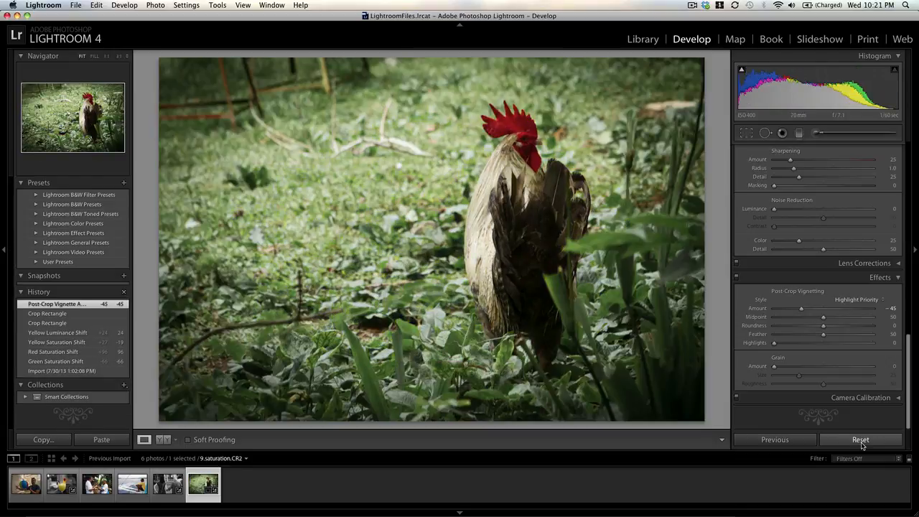
# Step: Set the post-crop vignette amount to -17
pyautogui.moveTo(801, 308); pyautogui.dragTo(815, 308)
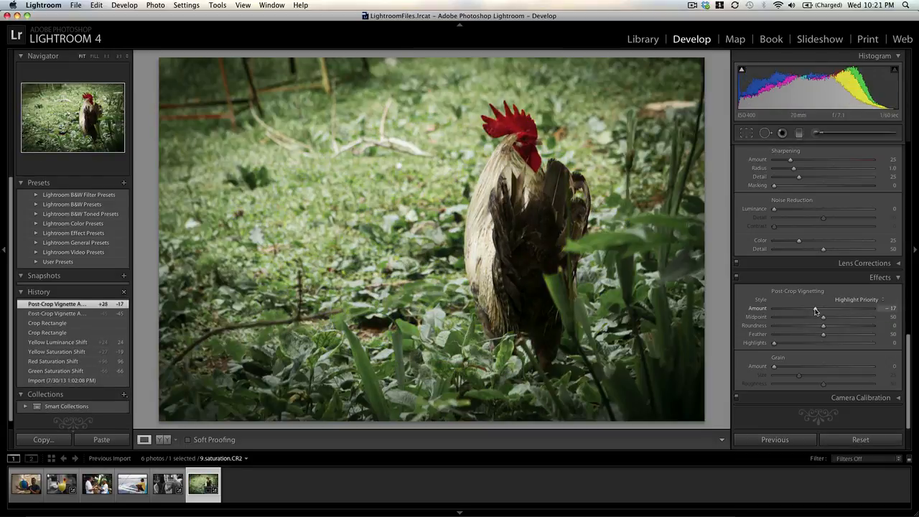